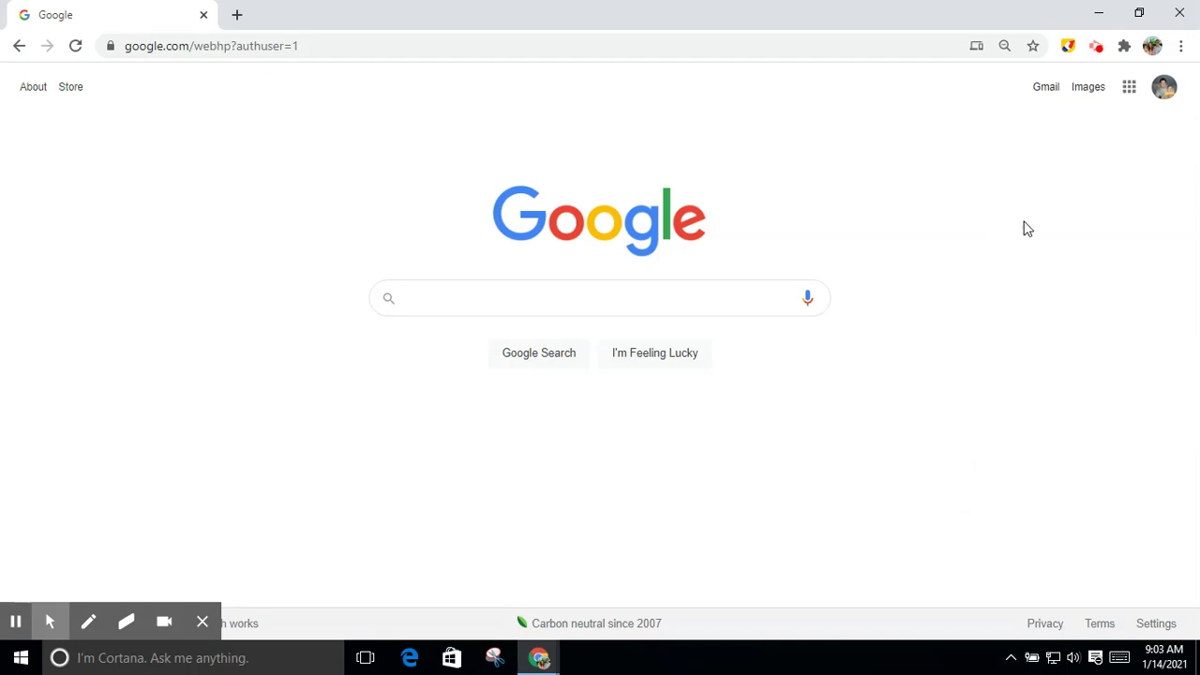
Open Google Calendar's January 10–16, 2021 week view from the Google apps menu.
{"action": "left_click", "coordinate": [1129, 89]}
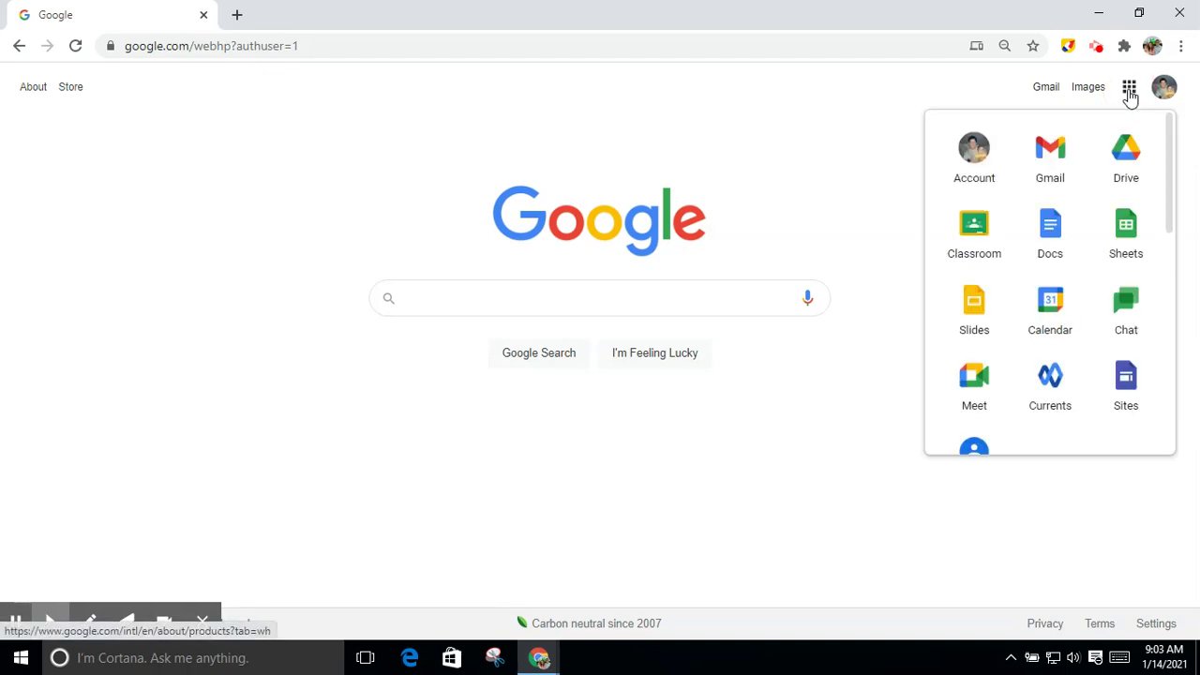
{"action": "left_click", "coordinate": [1053, 304]}
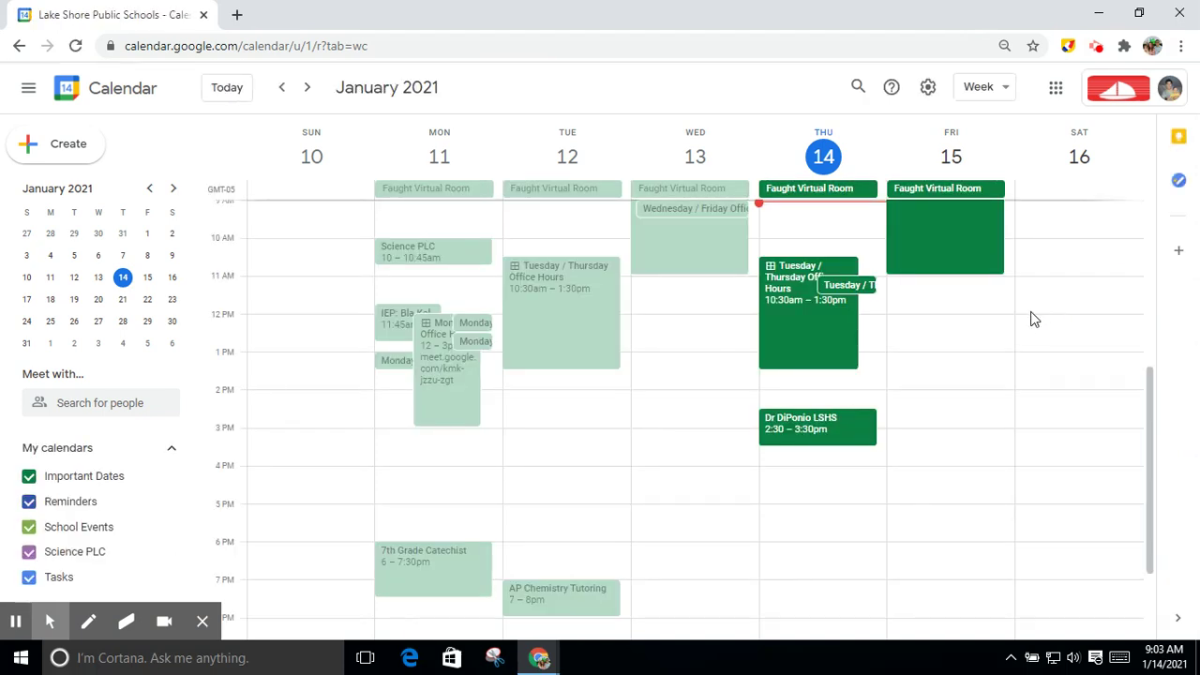
Start a Friday January 15, 12:00–1:00pm event titled 'Office Hours'.
{"action": "left_click", "coordinate": [980, 327]}
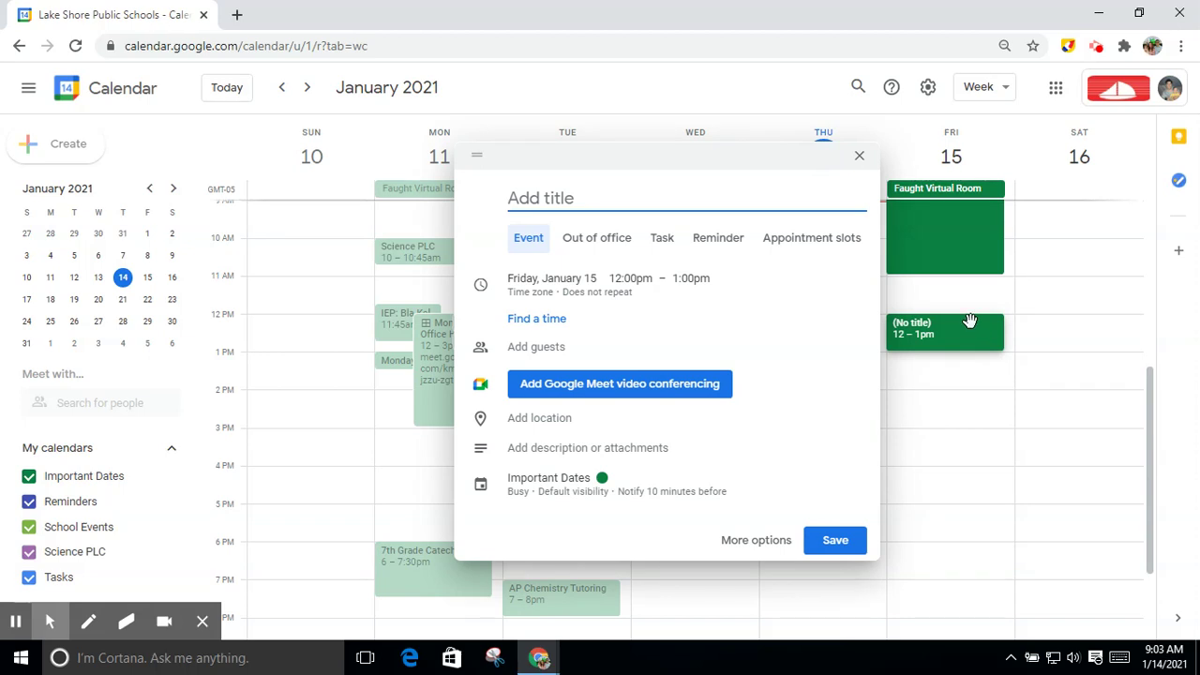
{"action": "type", "text": "Office"}
{"action": "type", "text": " Hours"}
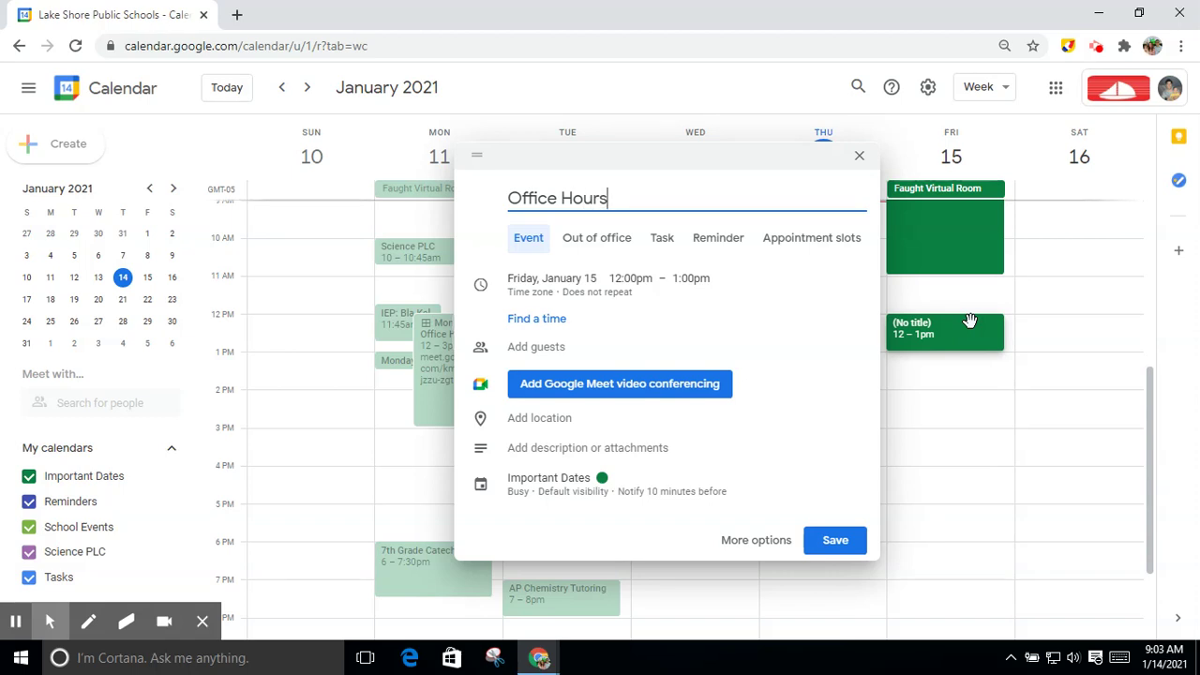
Save Office Hours as appointment slots ending at 2:00pm with 15-minute slot length.
{"action": "left_click", "coordinate": [813, 240]}
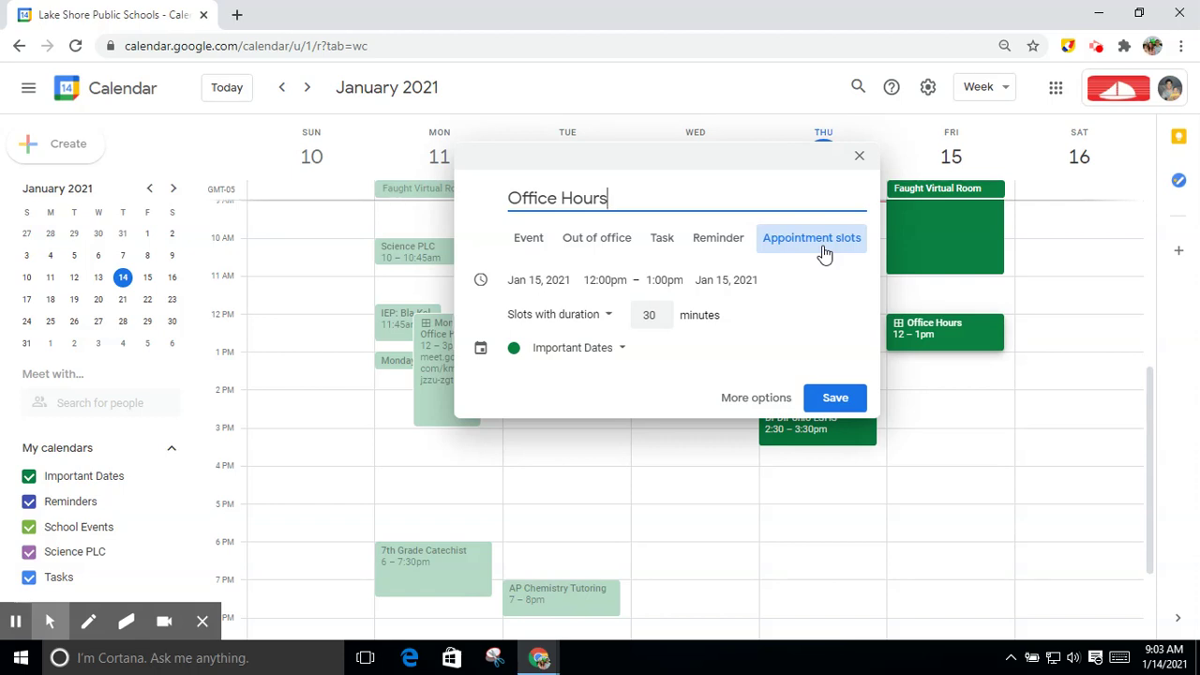
{"action": "left_click", "coordinate": [662, 281]}
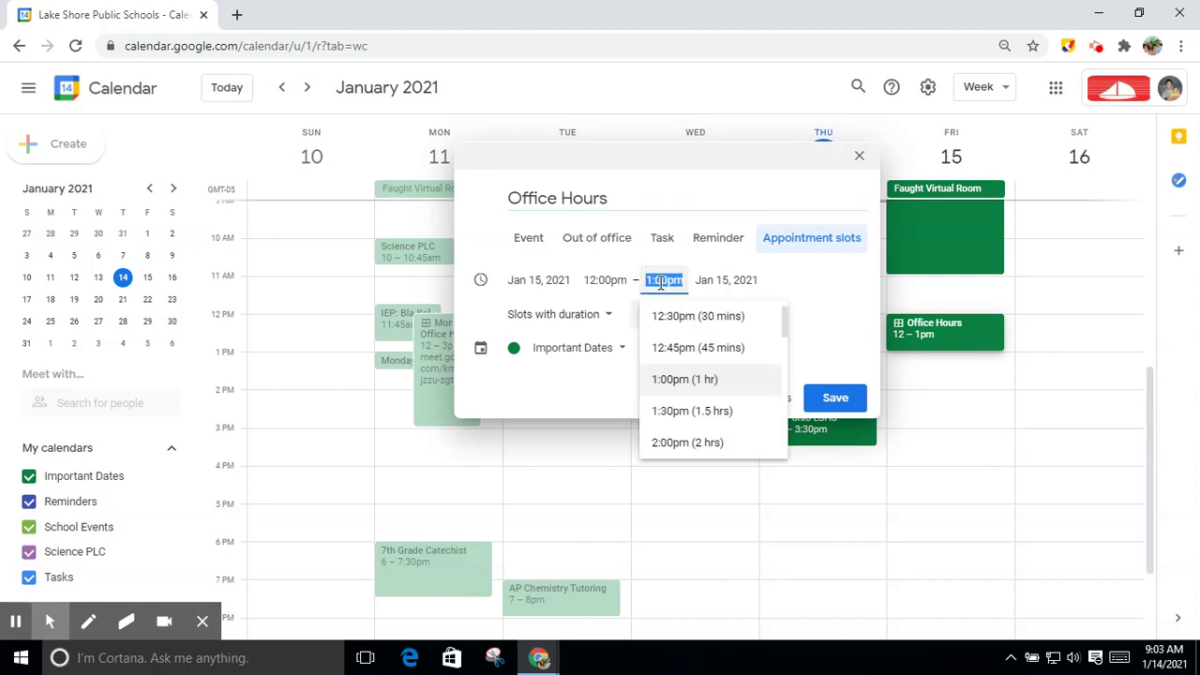
{"action": "left_click", "coordinate": [732, 445]}
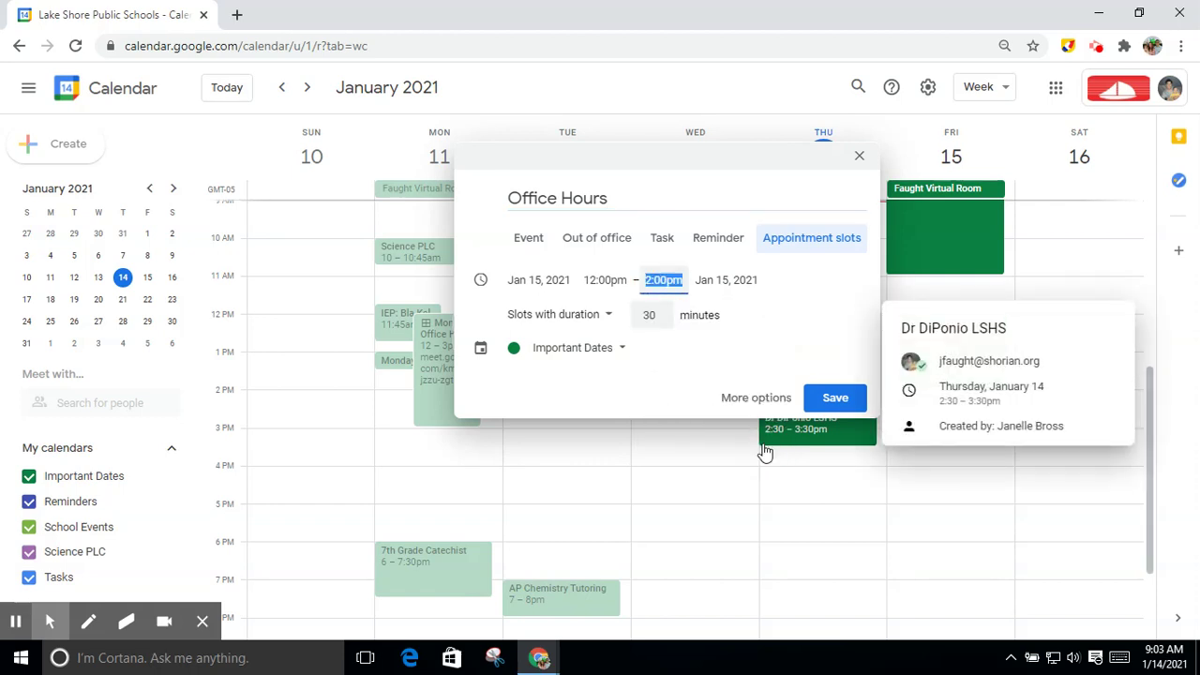
{"action": "left_click", "coordinate": [650, 315]}
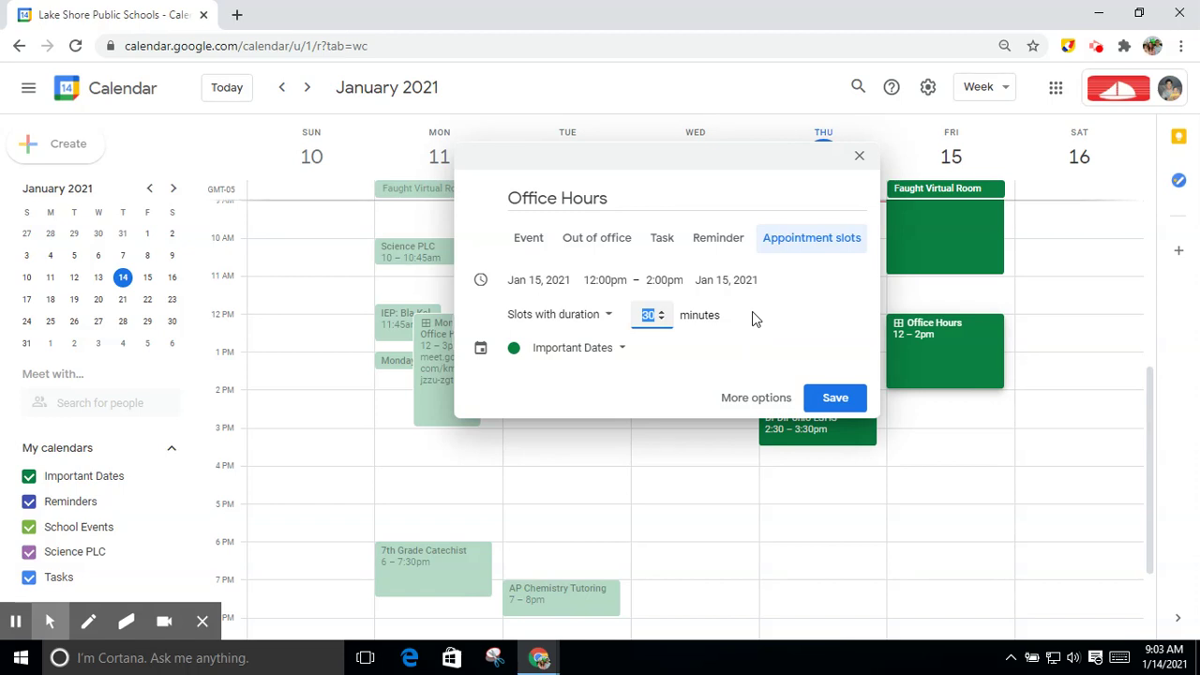
{"action": "key", "text": "Right"}
{"action": "key", "text": "BackSpace"}
{"action": "key", "text": "BackSpace"}
{"action": "type", "text": "15"}
{"action": "left_click", "coordinate": [833, 398]}
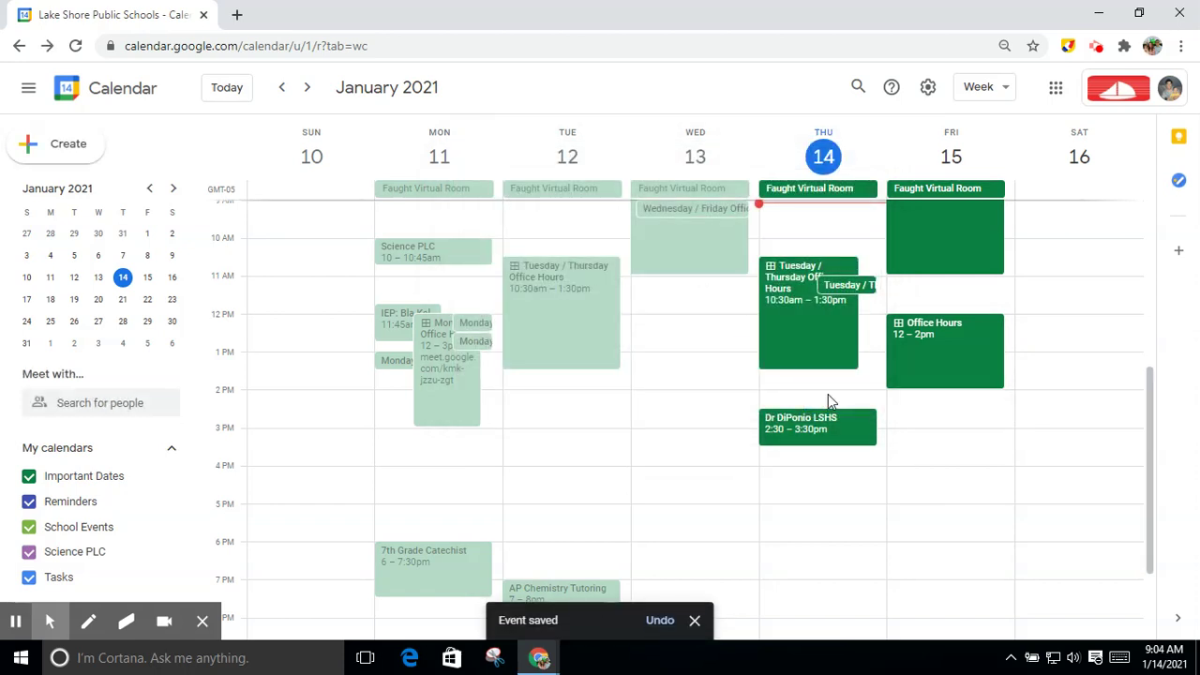
Open Friday's Office Hours slots for editing and review the repeat options without changing them.
{"action": "left_click", "coordinate": [935, 365]}
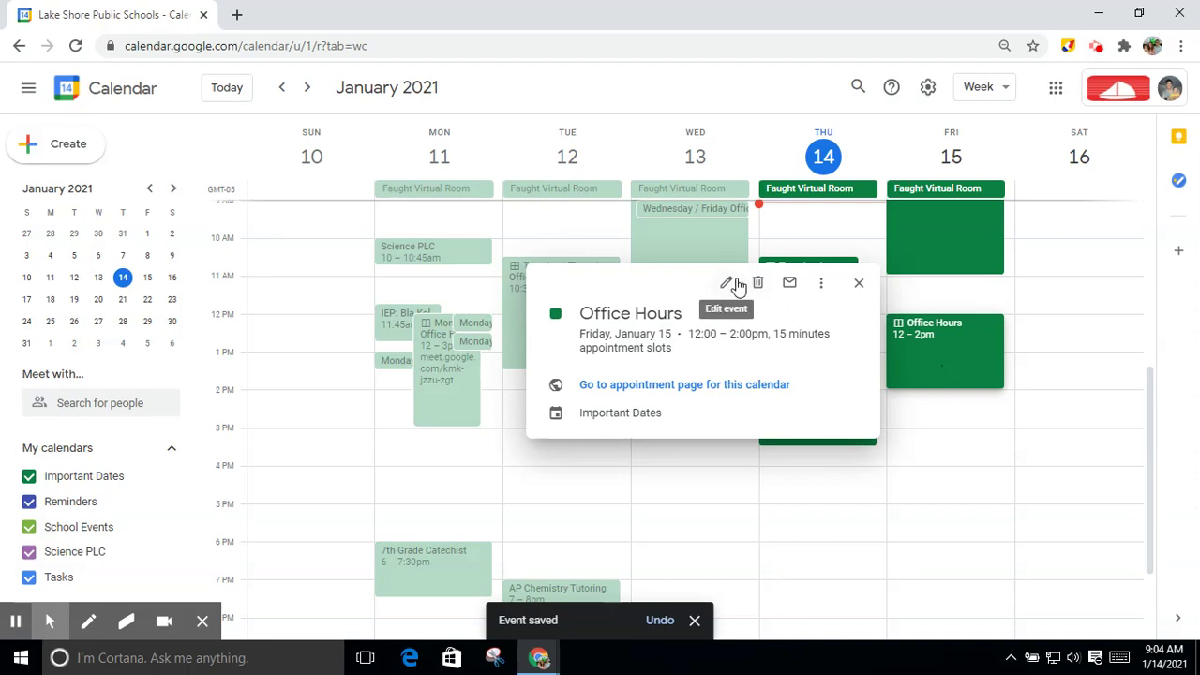
{"action": "key", "text": "Escape"}
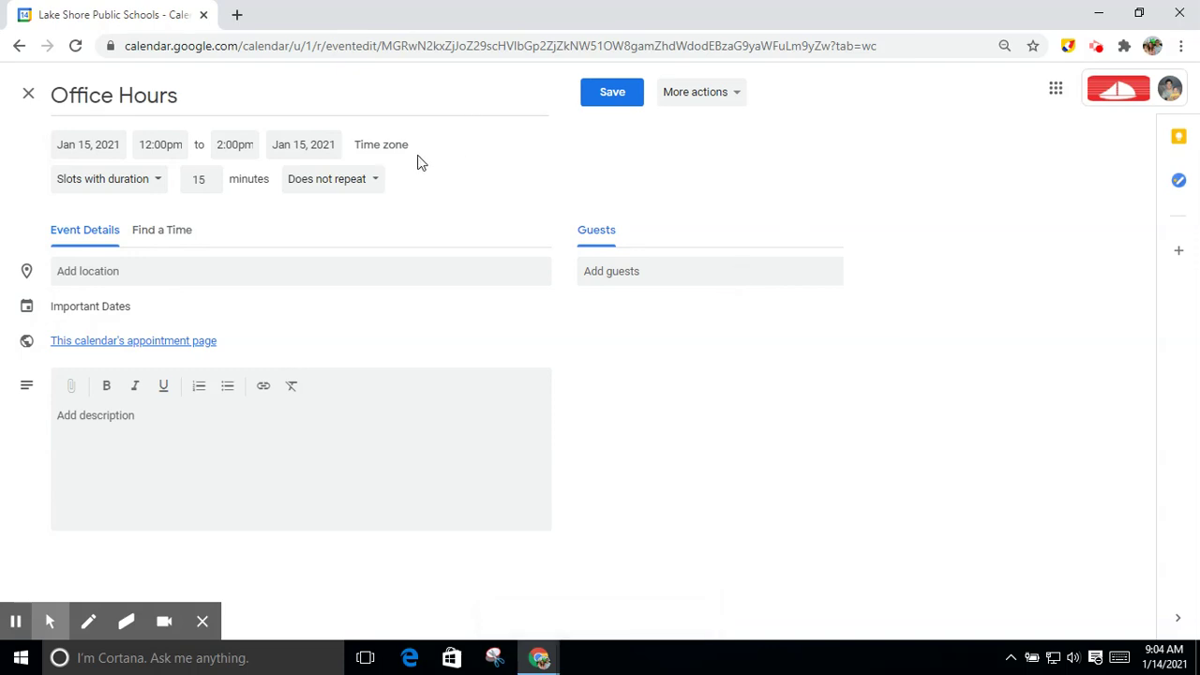
{"action": "left_click", "coordinate": [356, 180]}
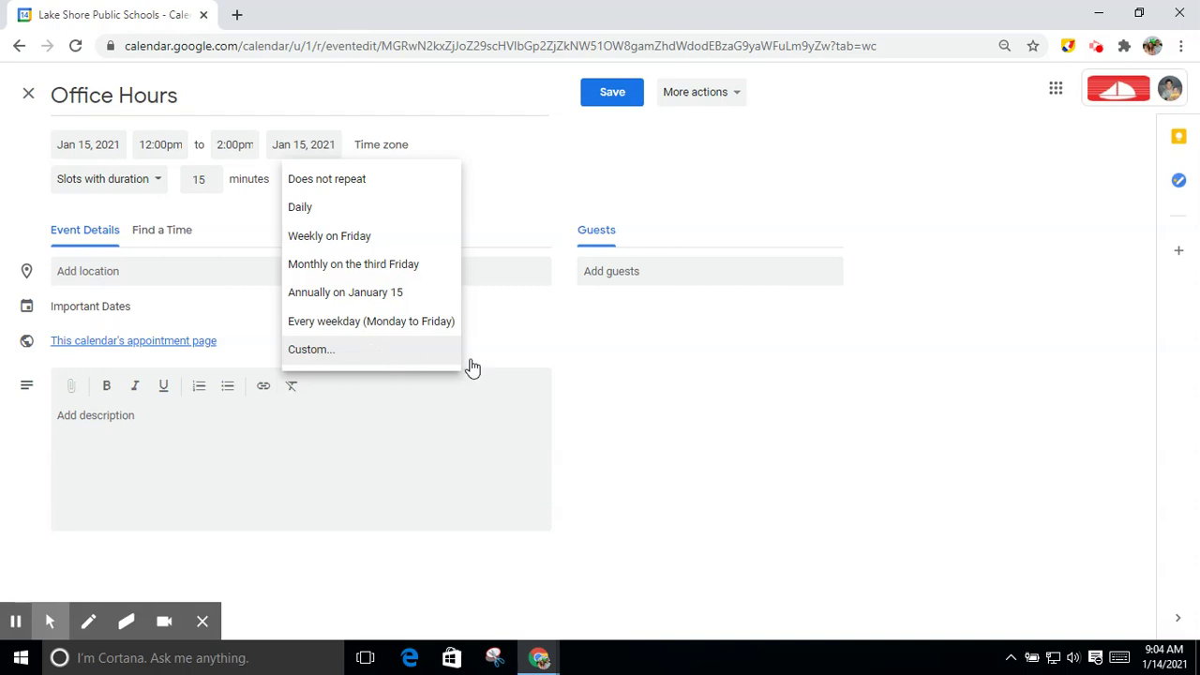
{"action": "left_click", "coordinate": [667, 375]}
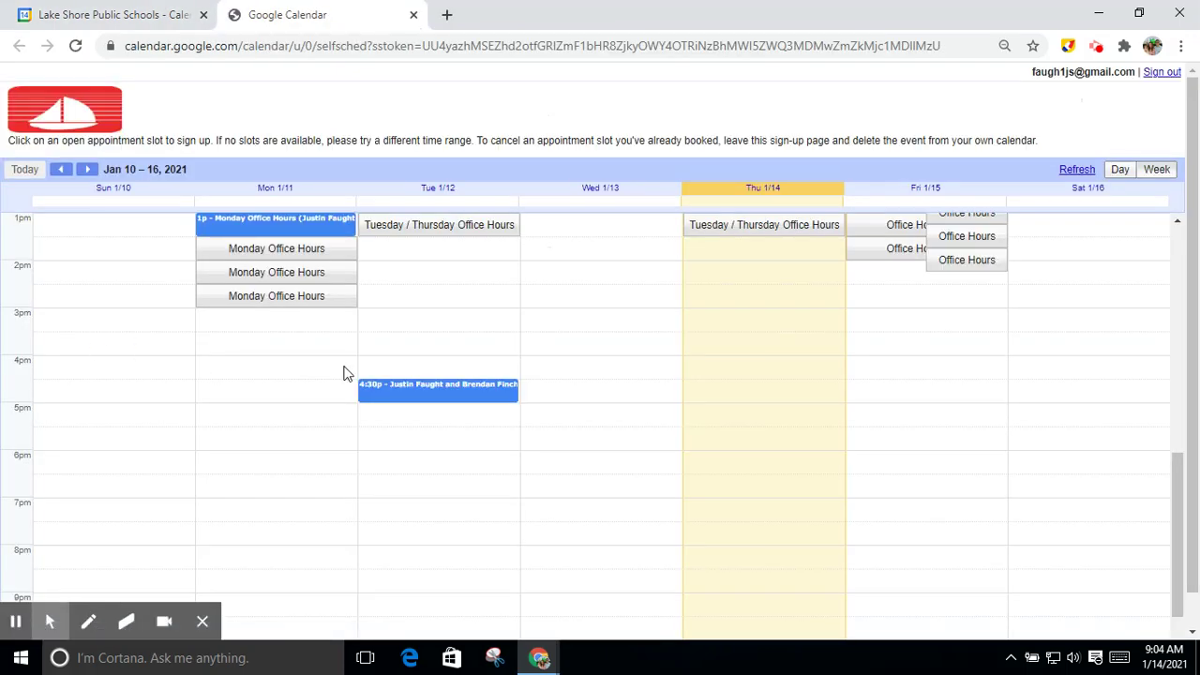
{"action": "left_click_drag", "start_coordinate": [1178, 495], "coordinate": [1179, 401]}
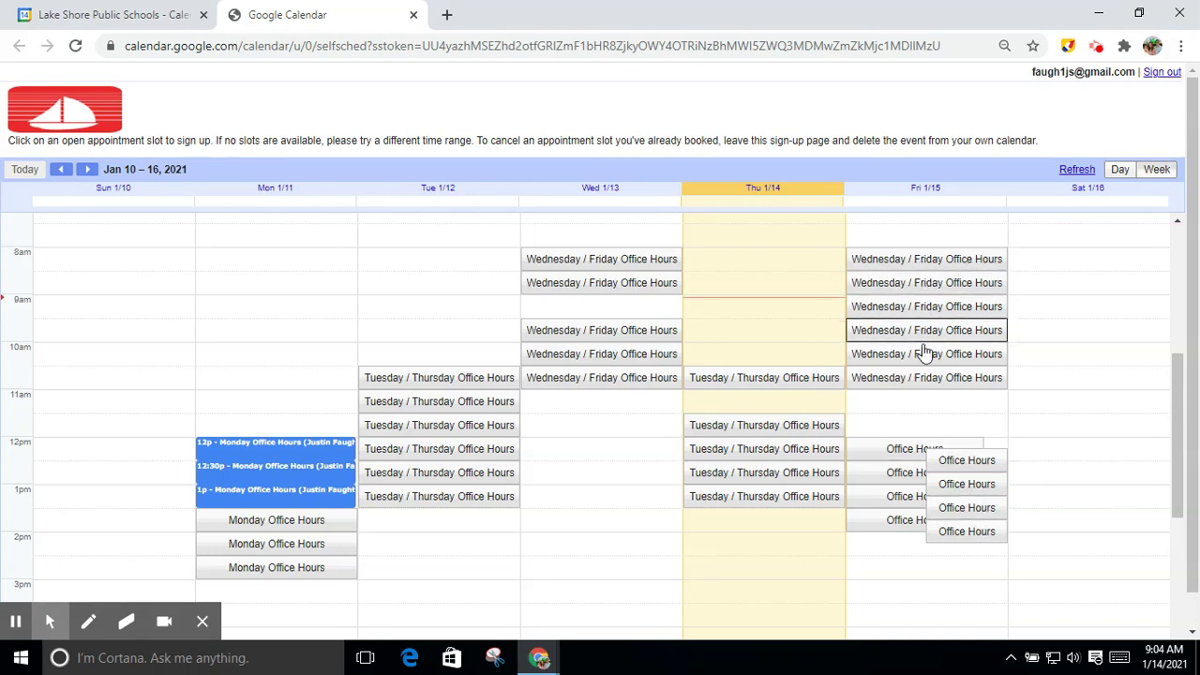
{"action": "mouse_move", "coordinate": [926, 378]}
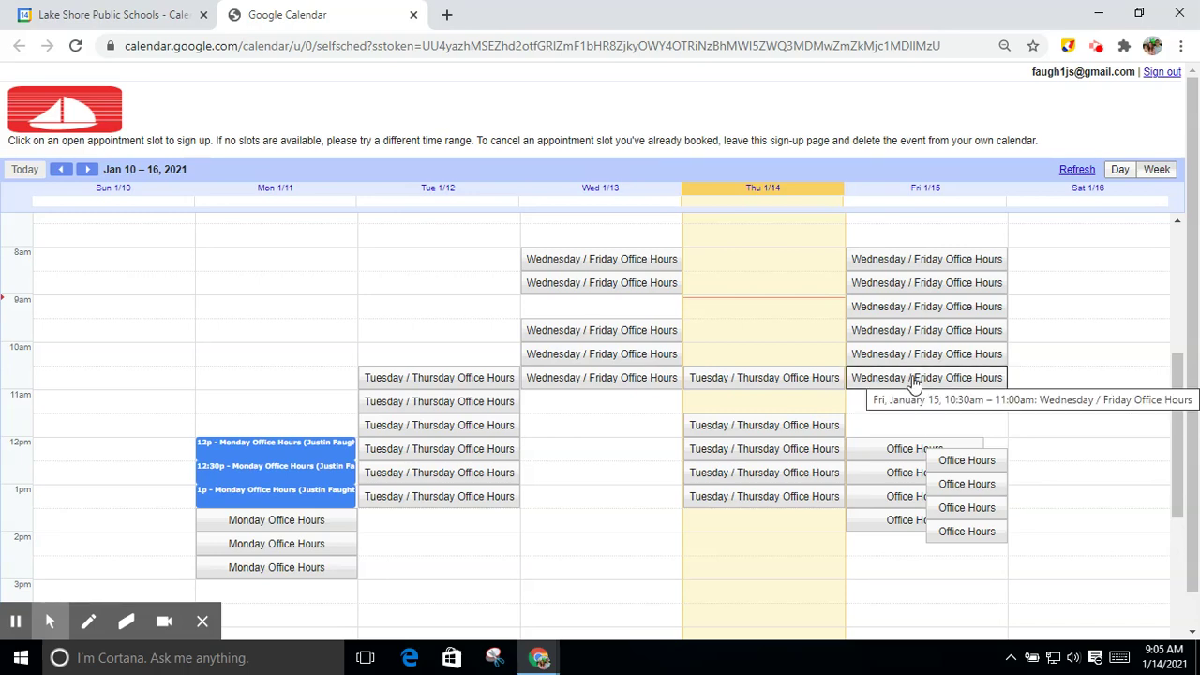
Book the Friday 10:30–11:00am Office Hours slot, filling in location and description.
{"action": "left_click", "coordinate": [914, 378]}
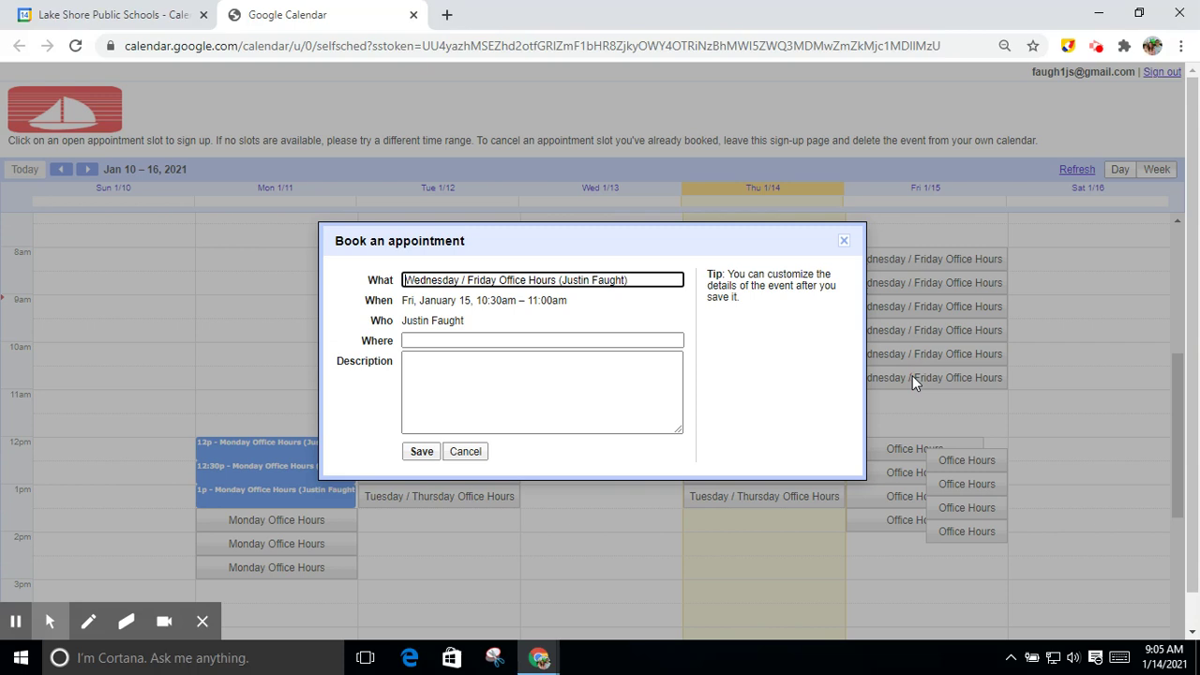
{"action": "left_click", "coordinate": [477, 339]}
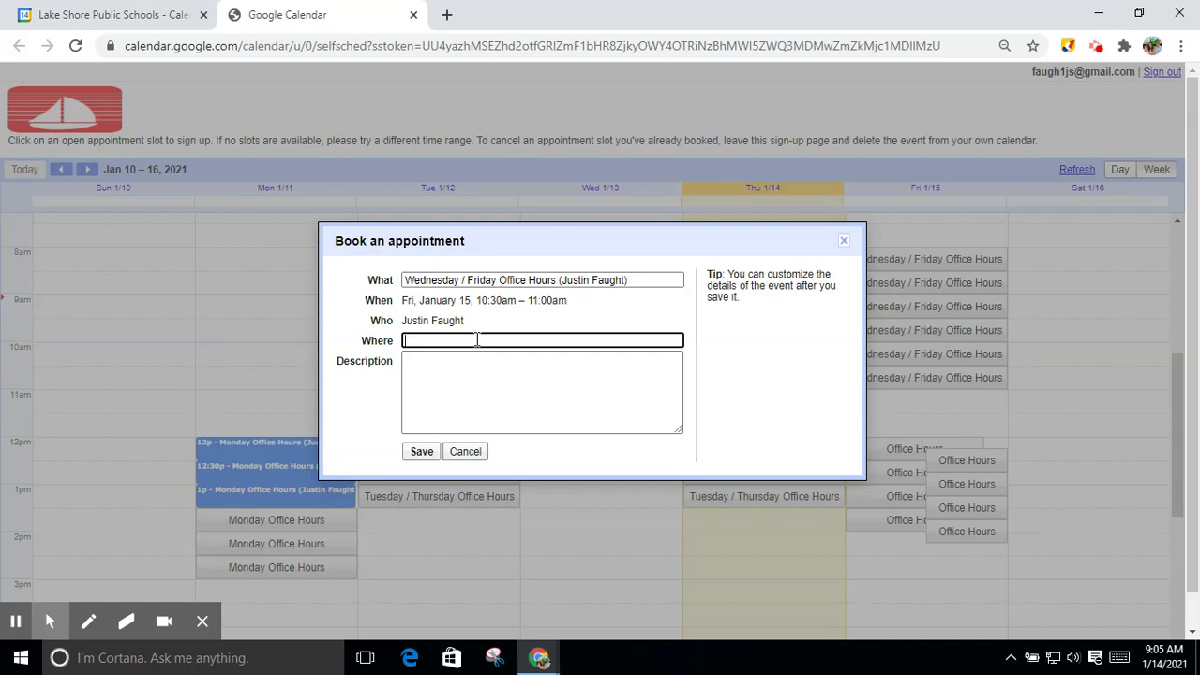
{"action": "left_click", "coordinate": [459, 377]}
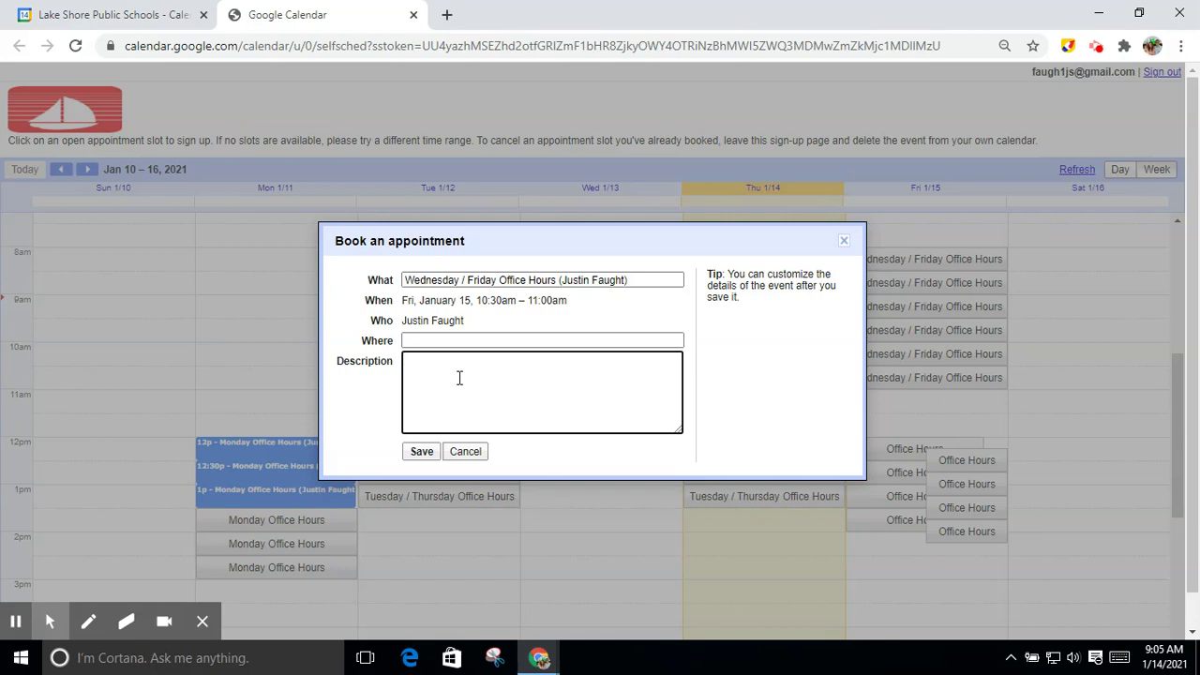
{"action": "left_click", "coordinate": [434, 453]}
{"action": "left_click", "coordinate": [466, 453]}
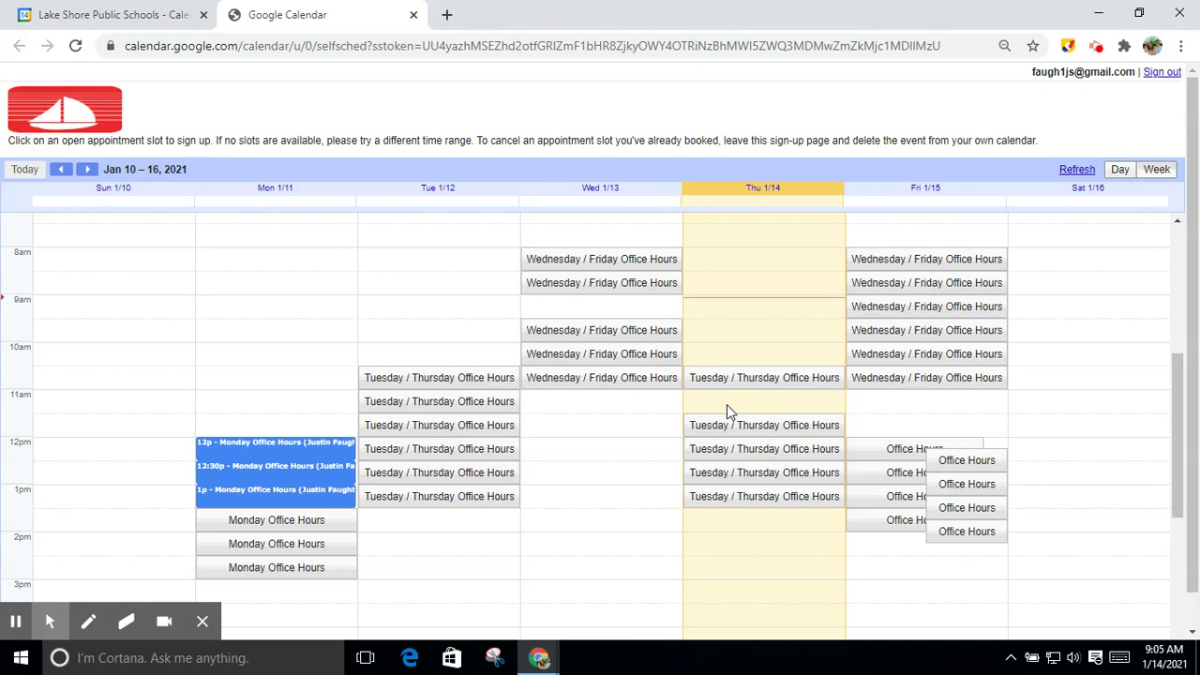
Select the booking page's full web address in the address bar.
{"action": "left_click", "coordinate": [562, 45]}
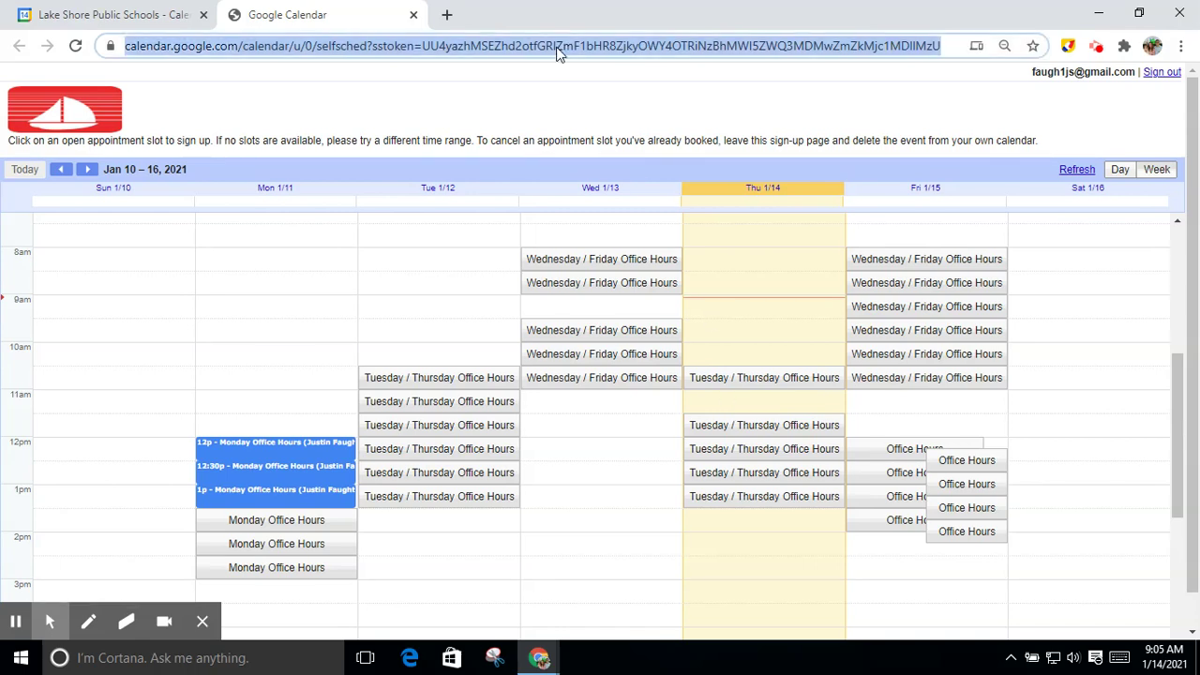